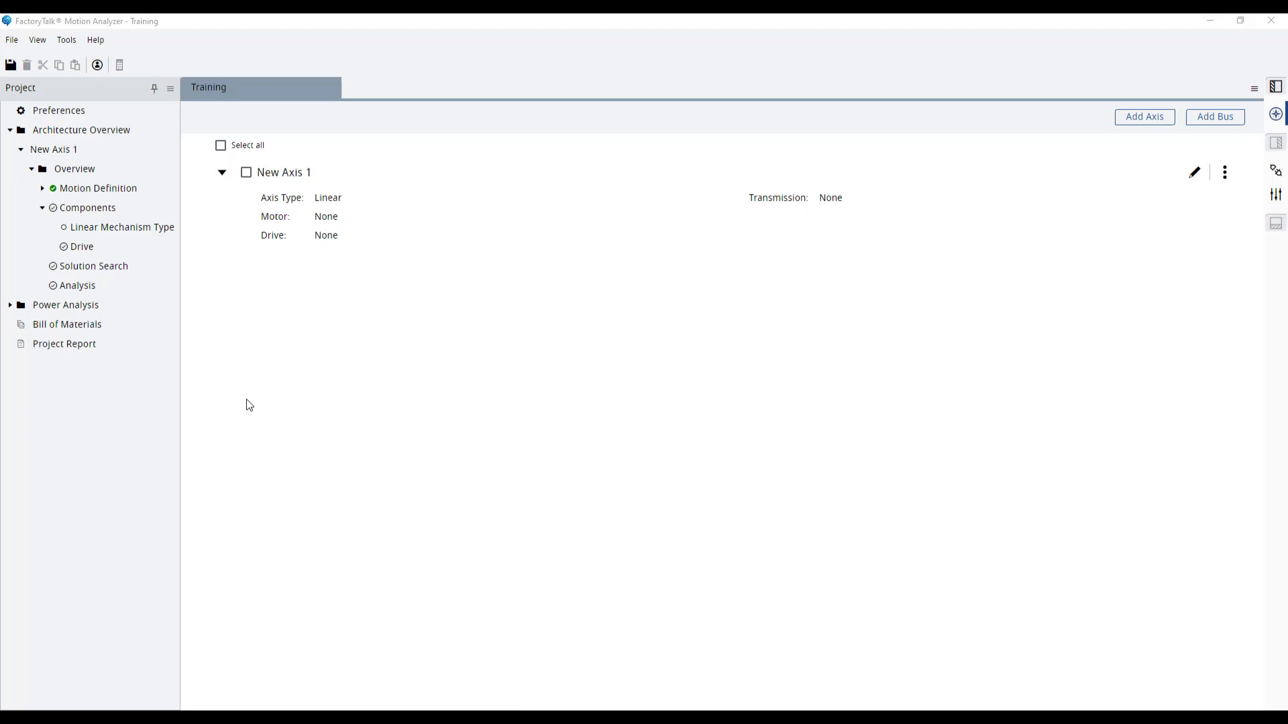
Step: Show New Axis 1's Components page and select the Linear Mechanism Type card
click(105, 215)
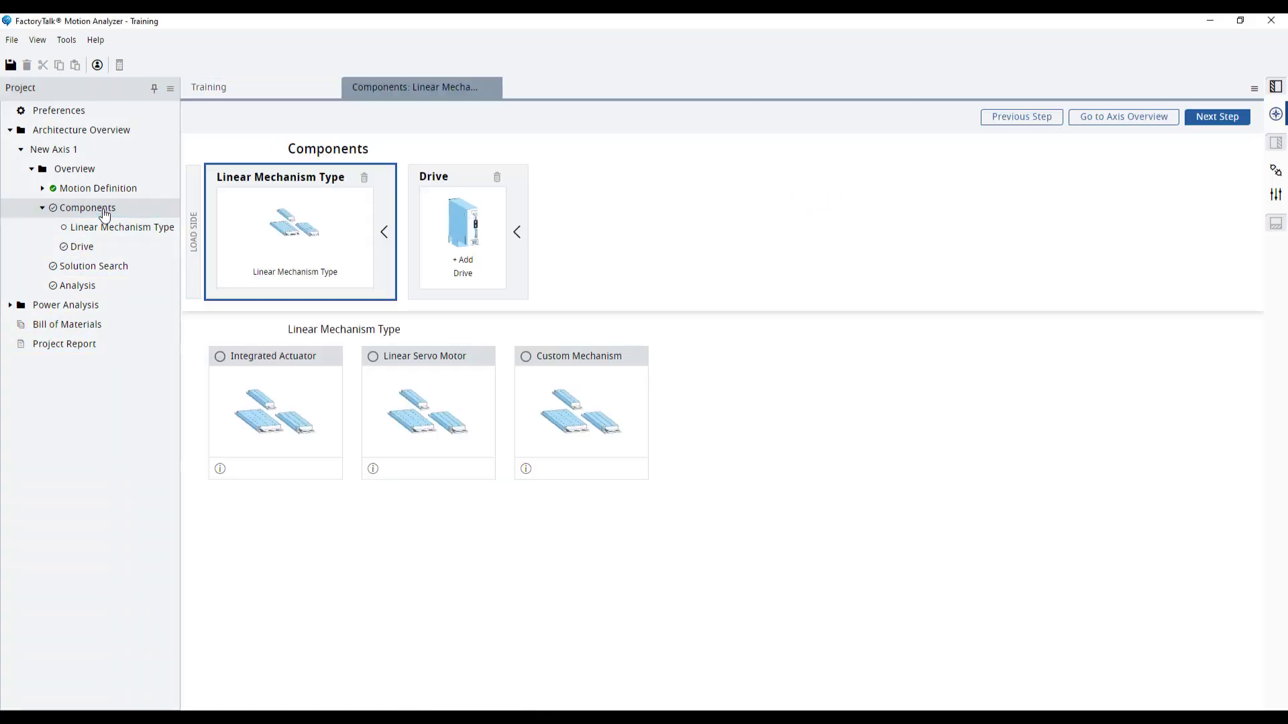
click(293, 279)
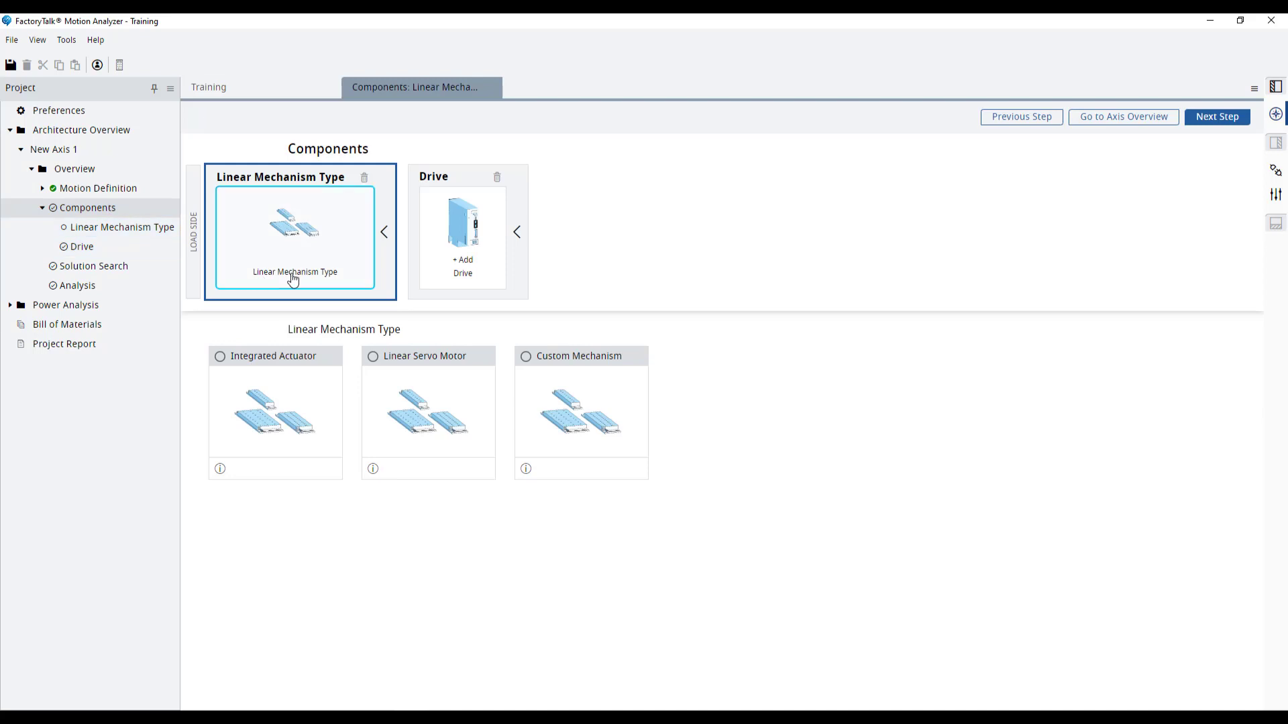
Step: Make New Axis 1 a Custom Mechanism of type Belt Drive and bring its settings into view
click(588, 458)
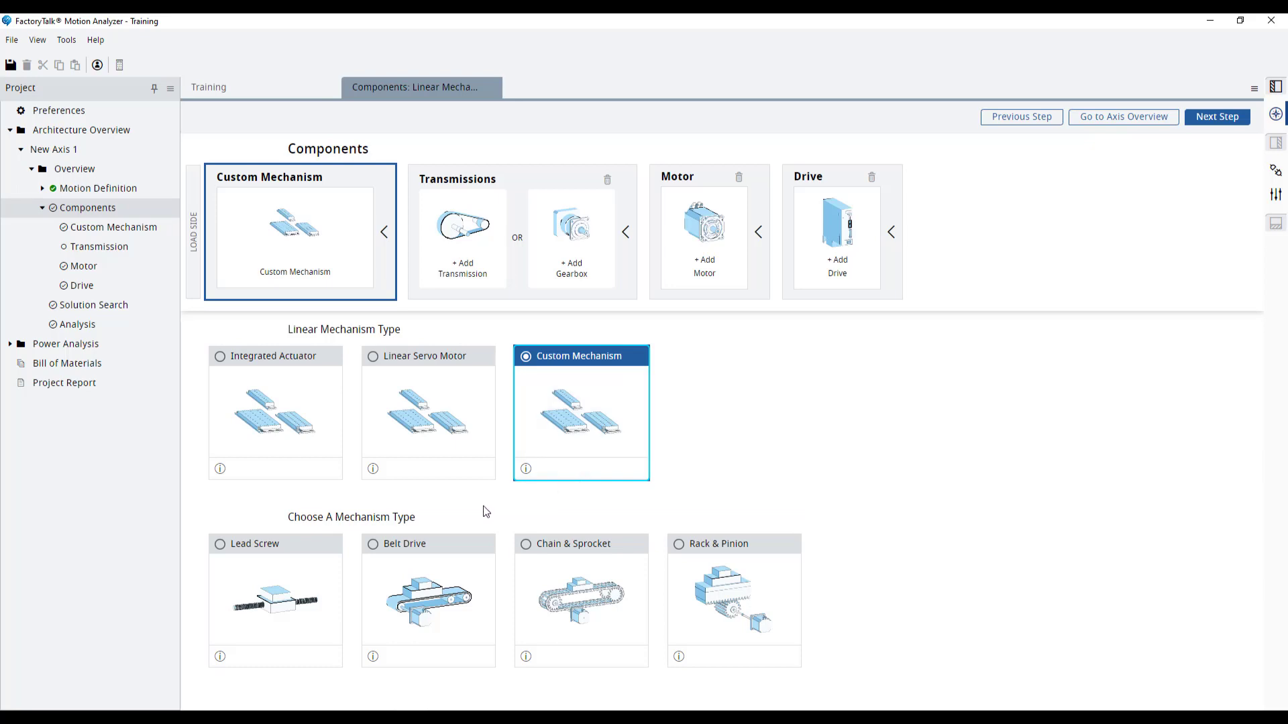
click(457, 627)
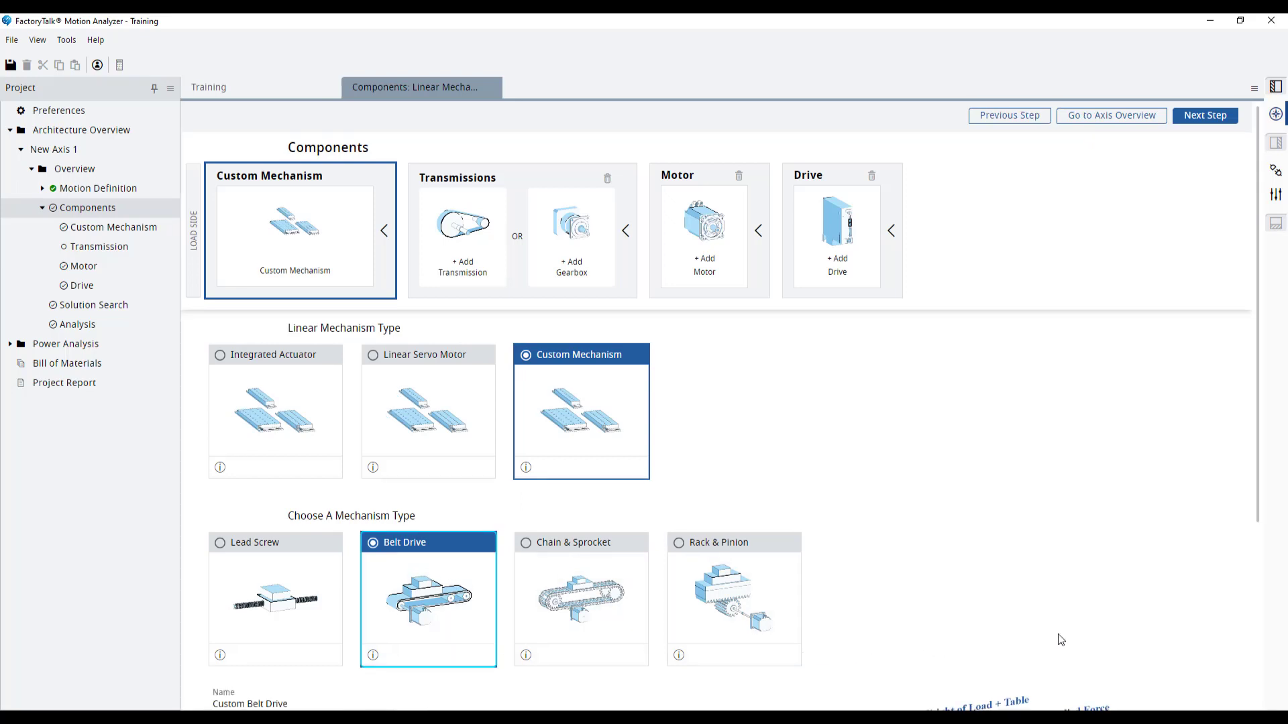
scroll(1061, 640, down, 4)
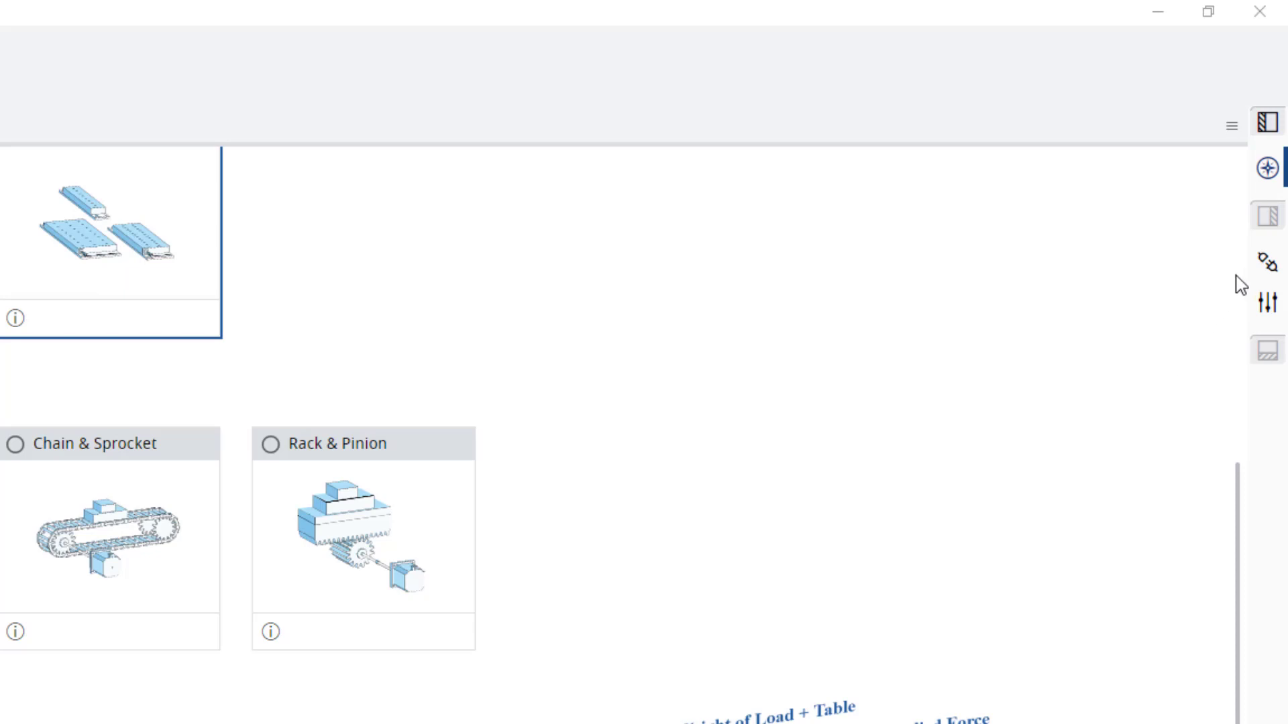
click(1265, 264)
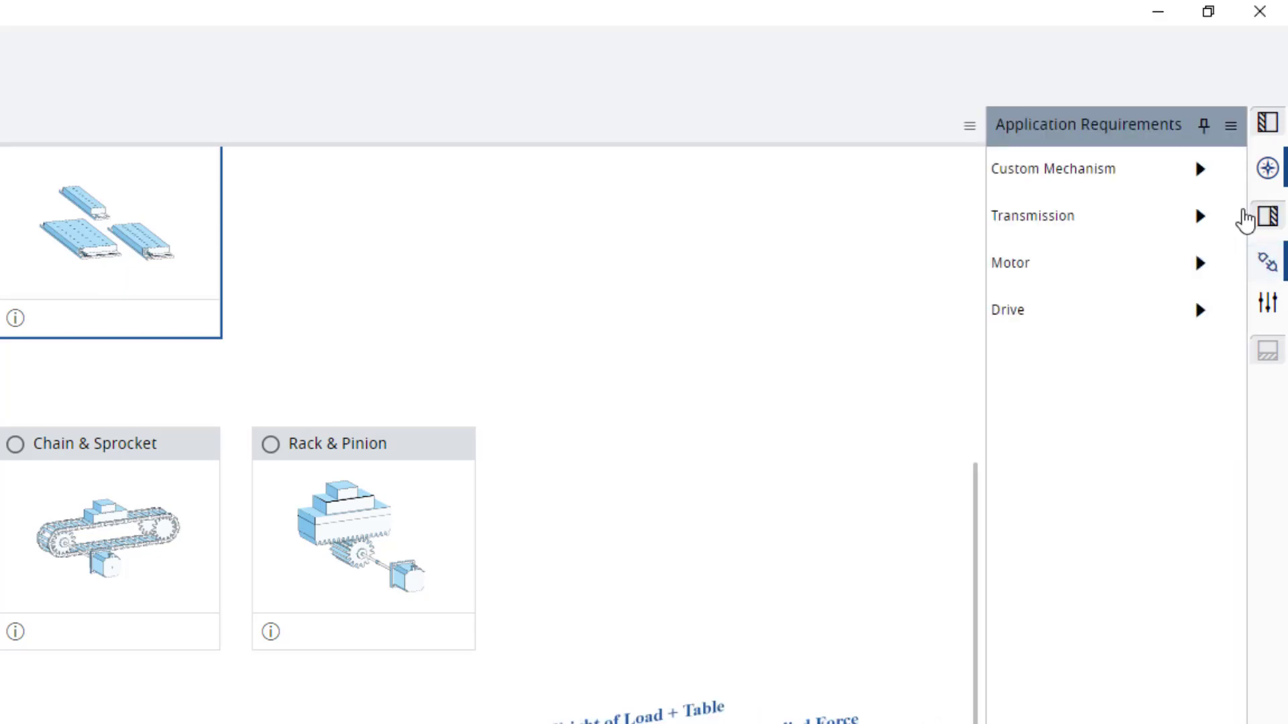
click(1200, 170)
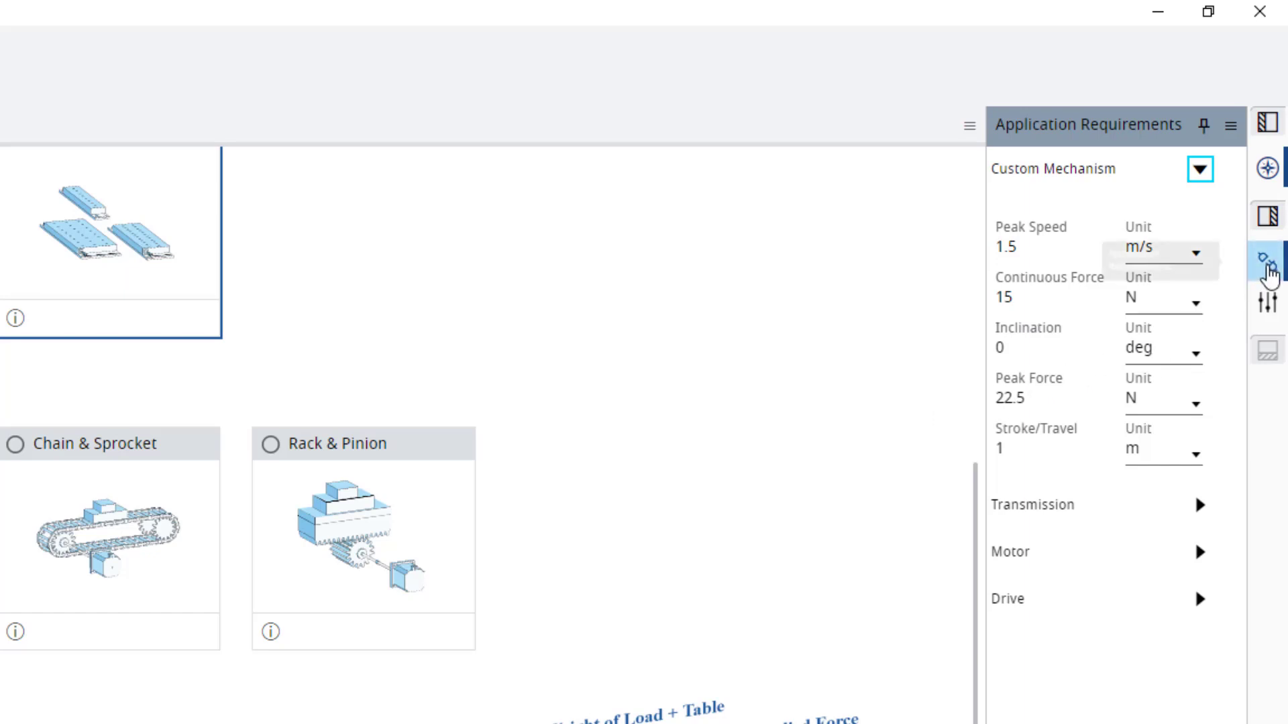
click(1268, 267)
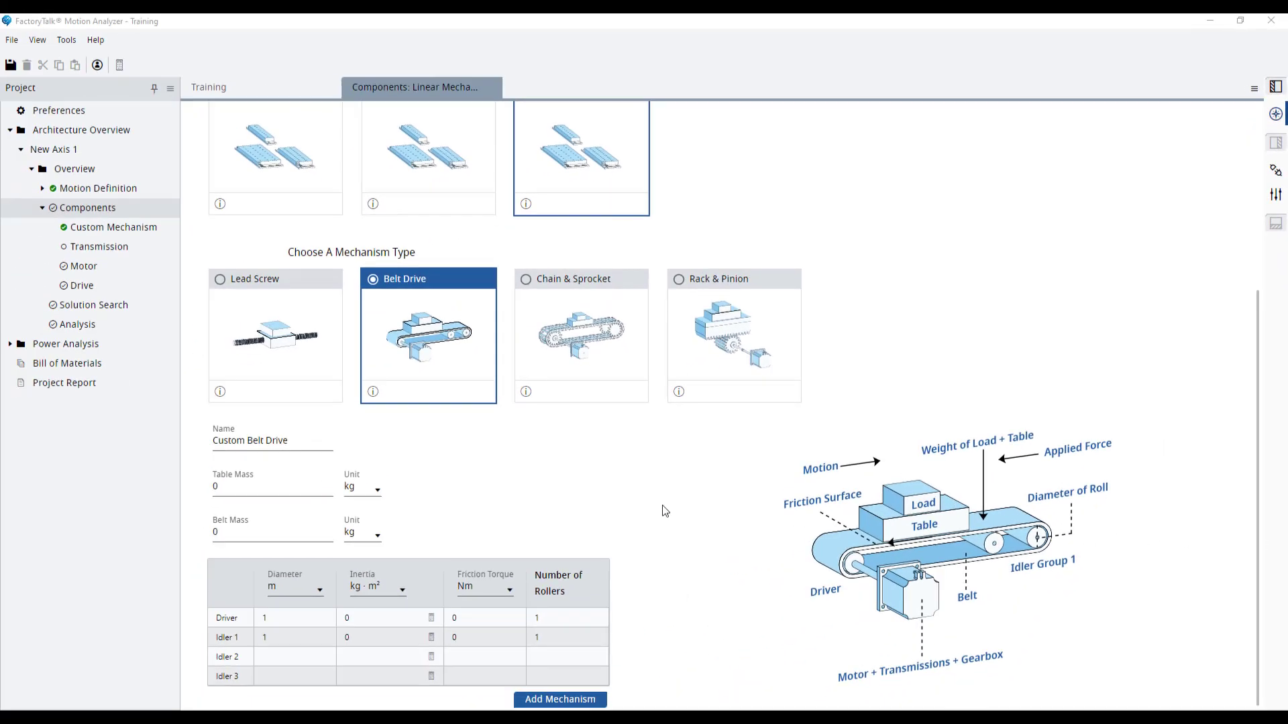
Step: Set belt mass to 2 kg and the driver roll diameter to 160 mm
click(215, 533)
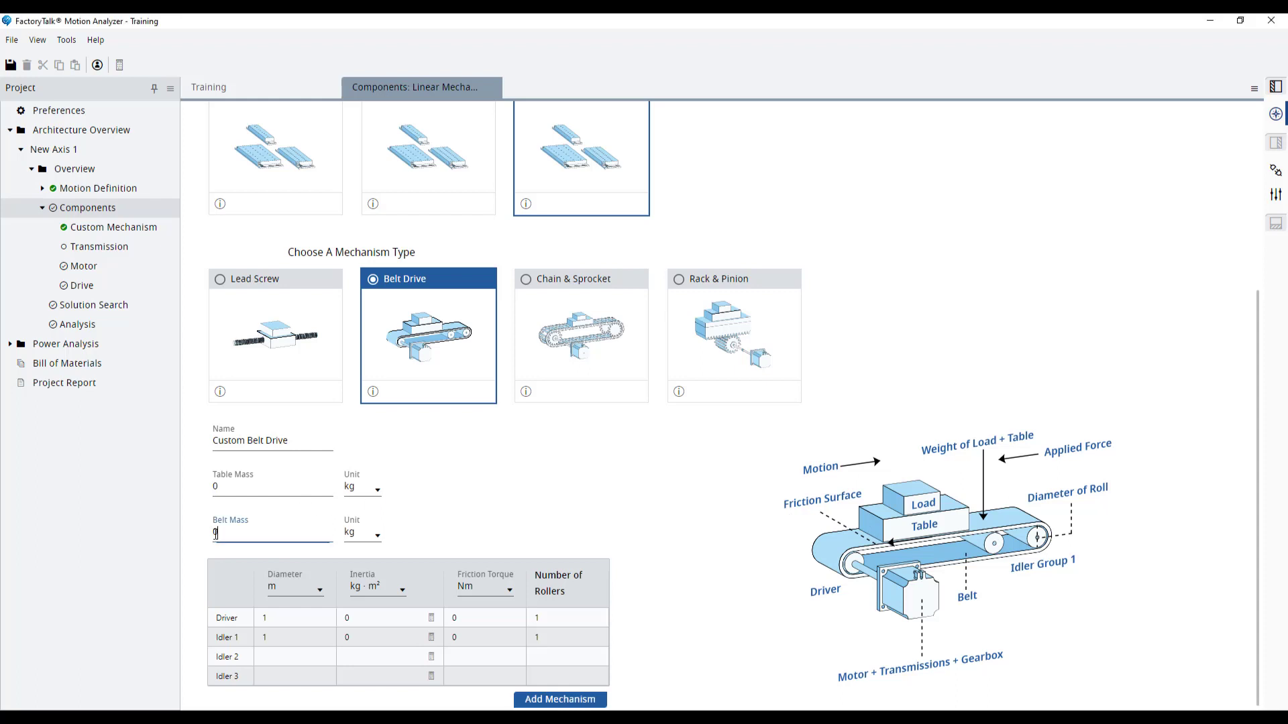
text(2)
click(196, 536)
click(319, 591)
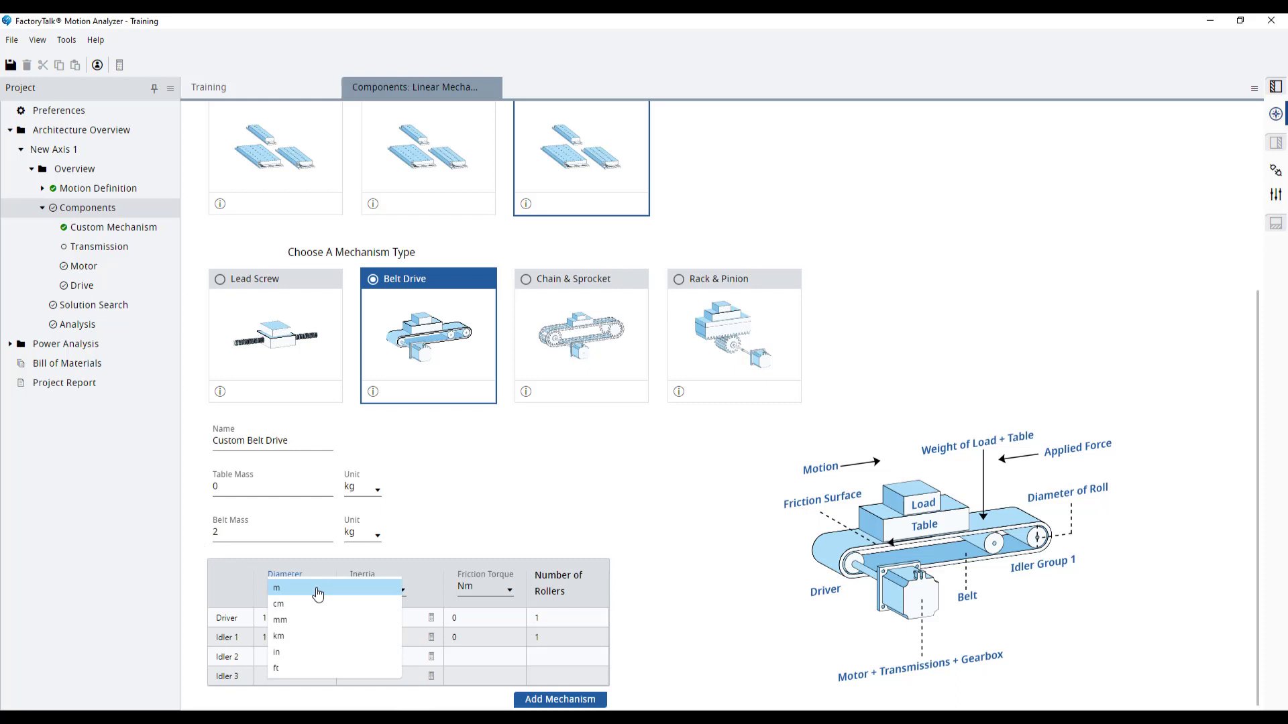
click(303, 617)
click(304, 618)
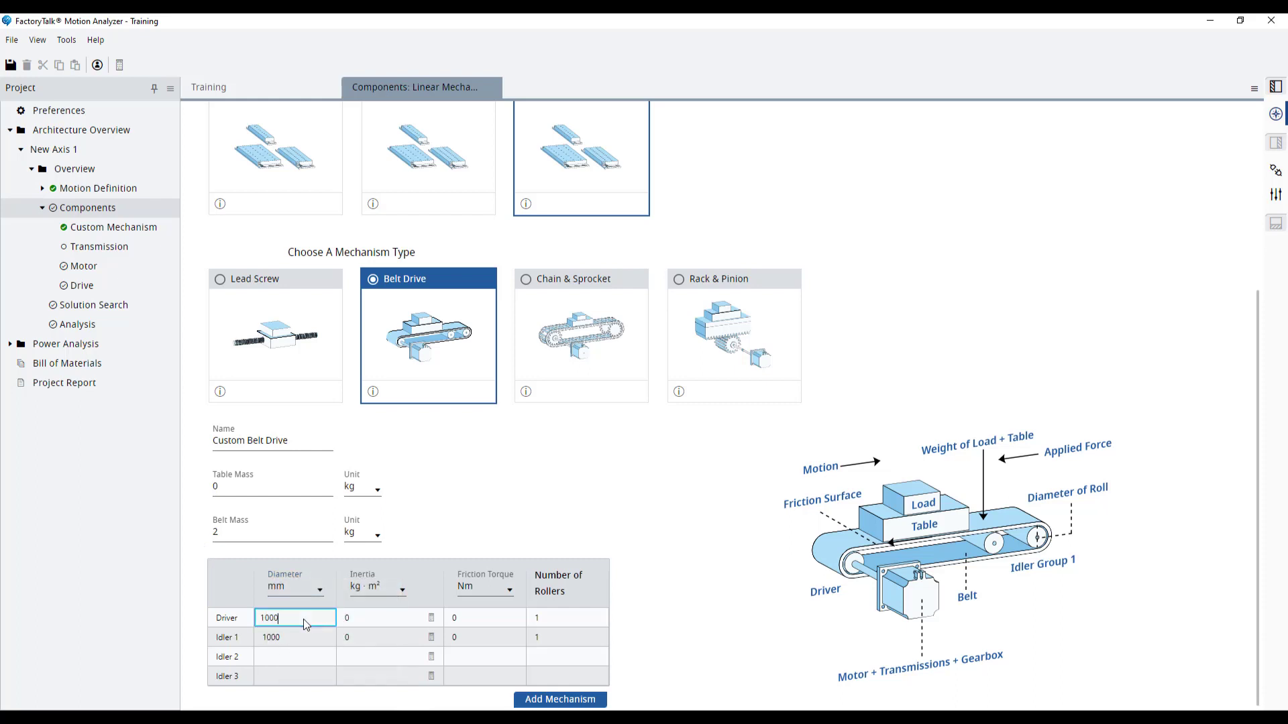
click(304, 618)
text(160)
click(336, 596)
Step: Give the driver roll 1400 kg·cm² inertia and 0.5 Nm friction torque
click(375, 588)
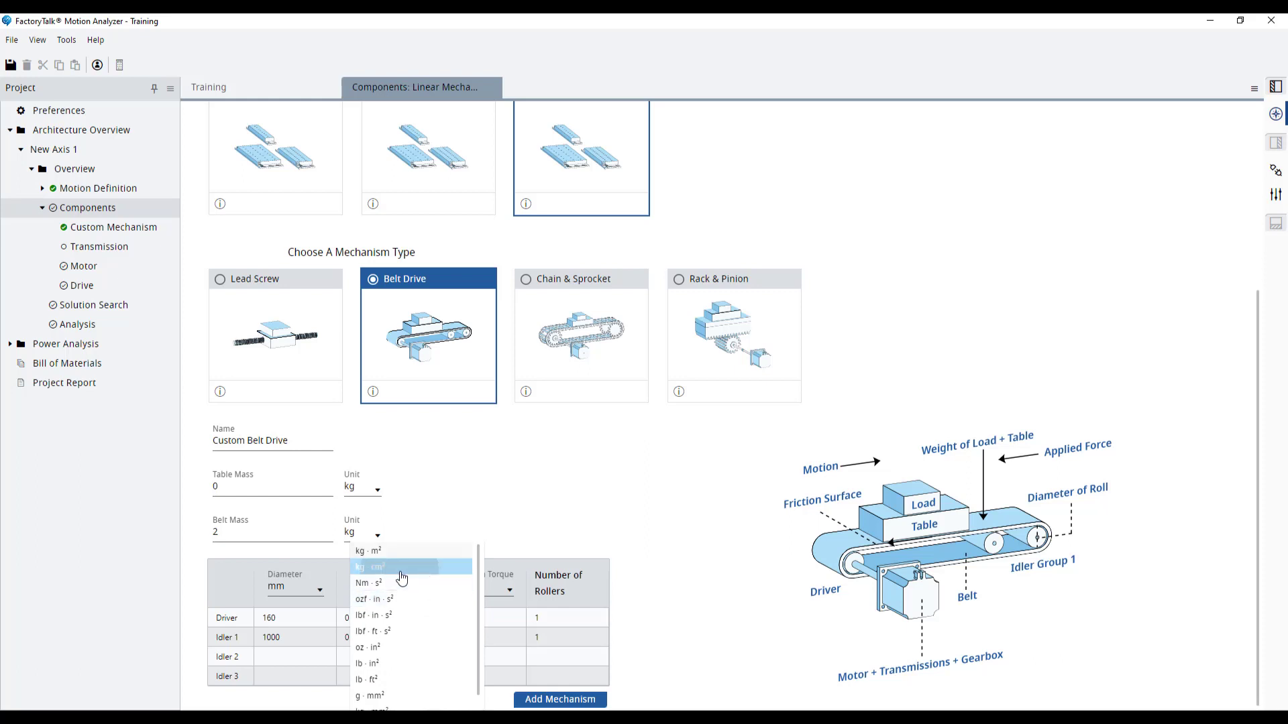
click(400, 573)
click(369, 617)
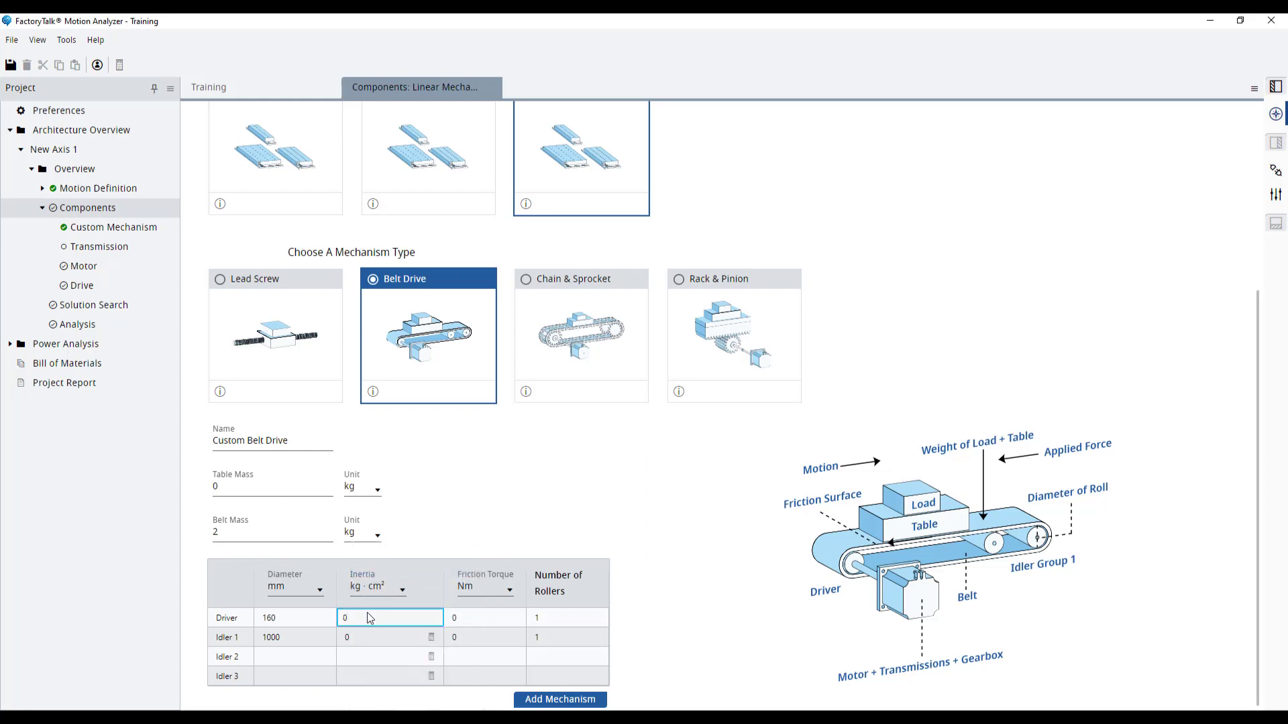
double_click(367, 615)
text(1400)
click(446, 549)
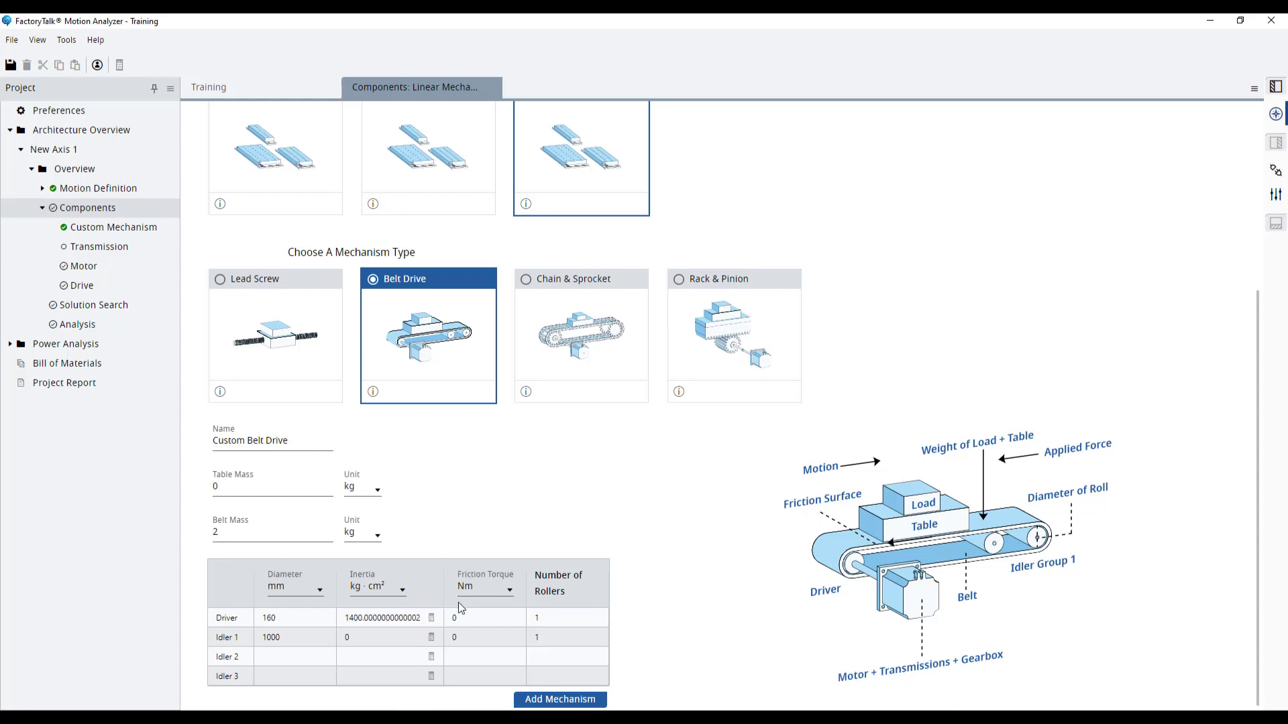
click(472, 624)
double_click(470, 621)
text(0.5)
click(529, 537)
Step: Fill the Idler 1 row with 160 mm diameter, 1400 kg·cm² inertia and 0.5 Nm friction torque
double_click(292, 637)
text(160)
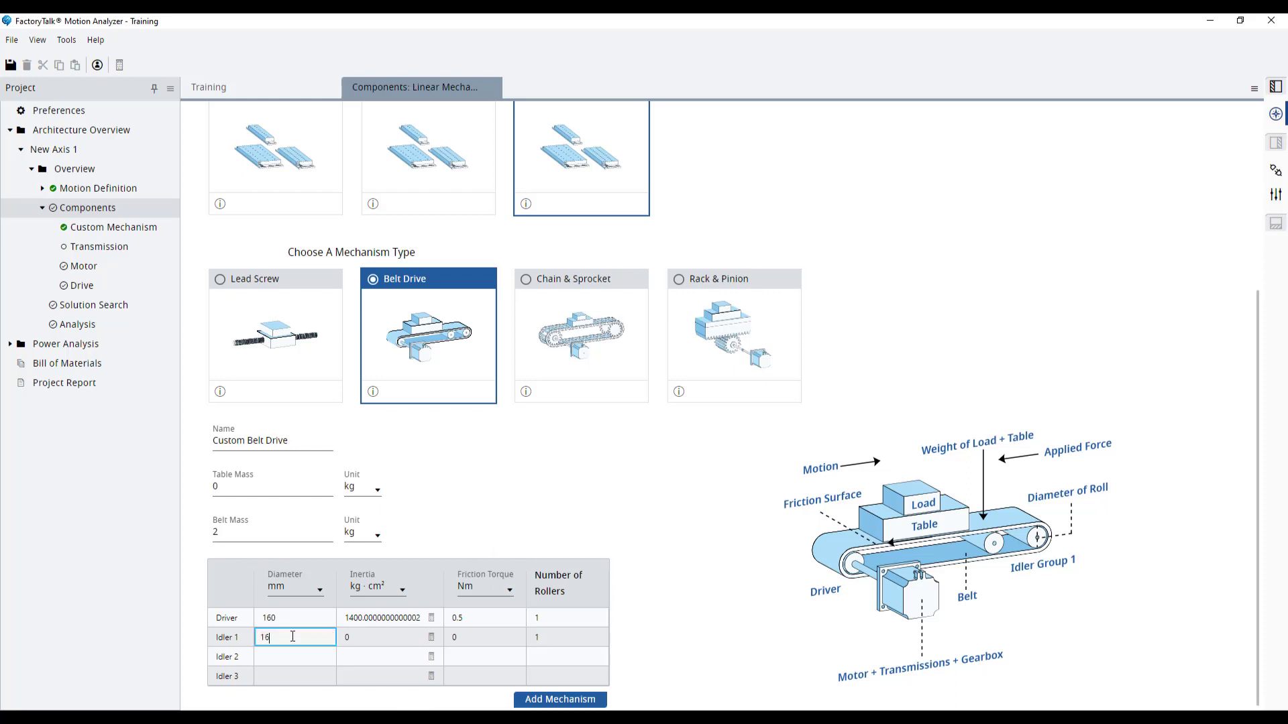
click(366, 641)
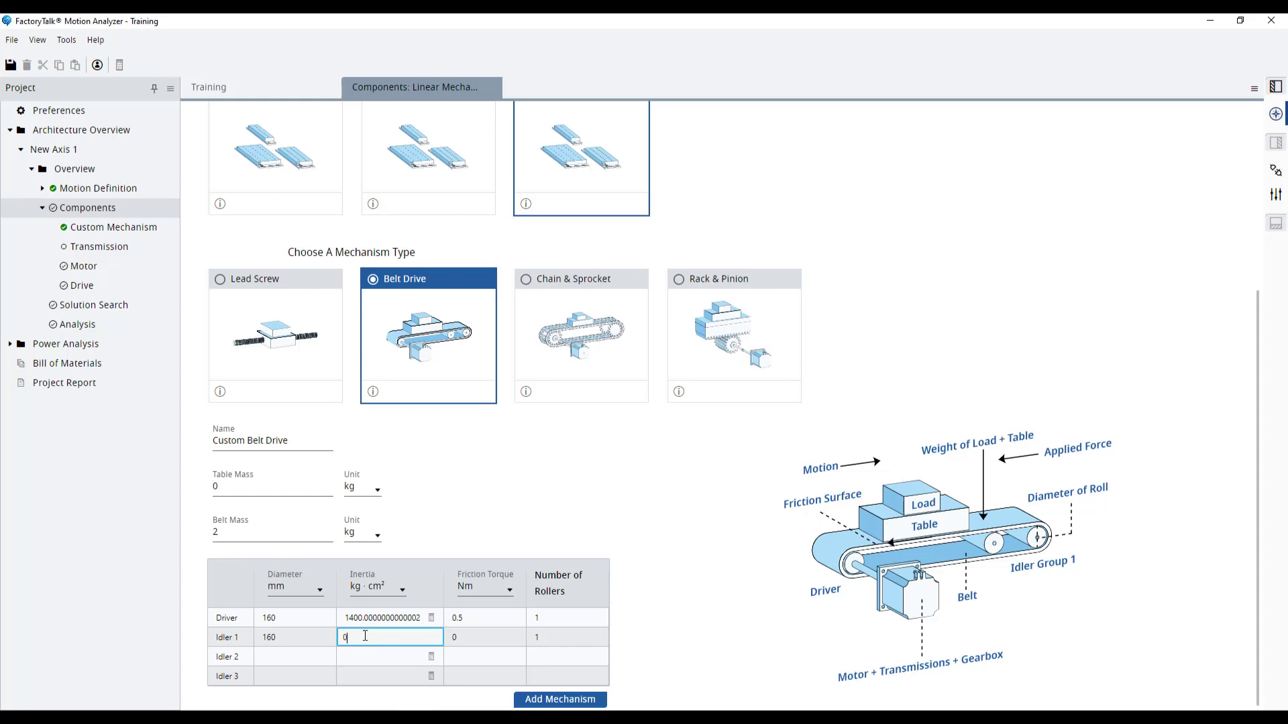
double_click(366, 637)
text(1400)
click(464, 638)
double_click(465, 638)
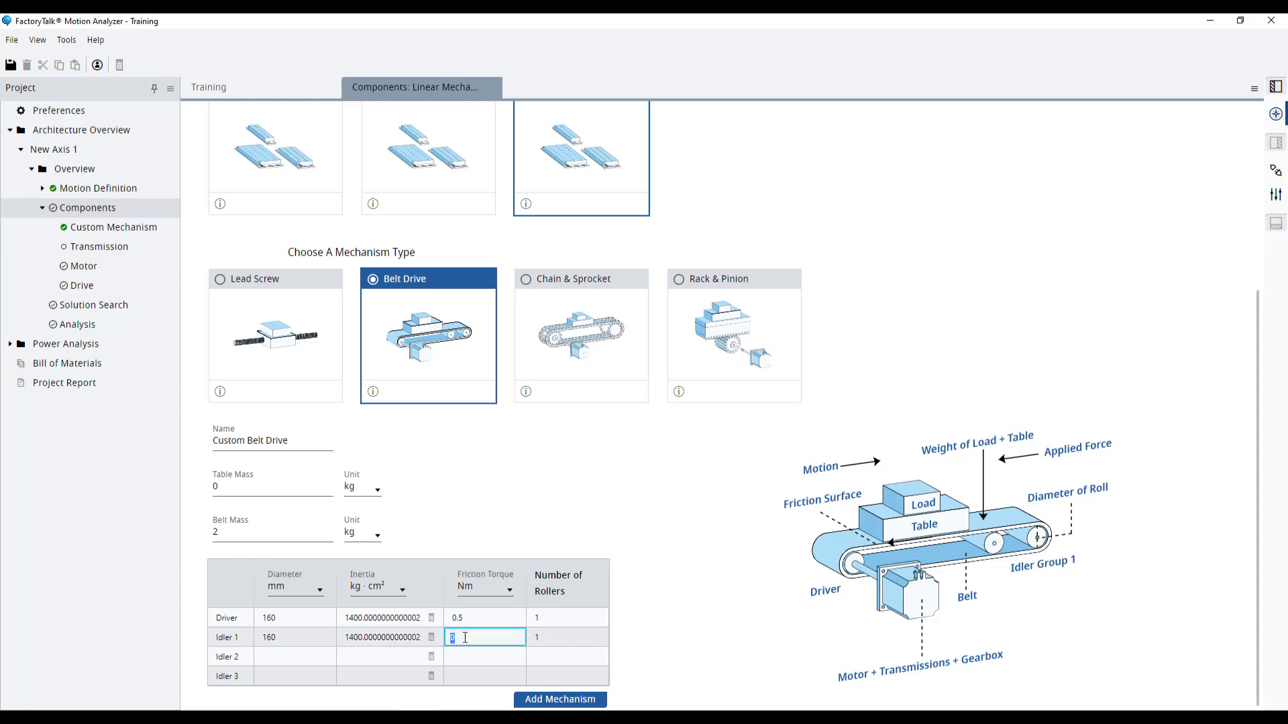
text(0.5)
click(623, 631)
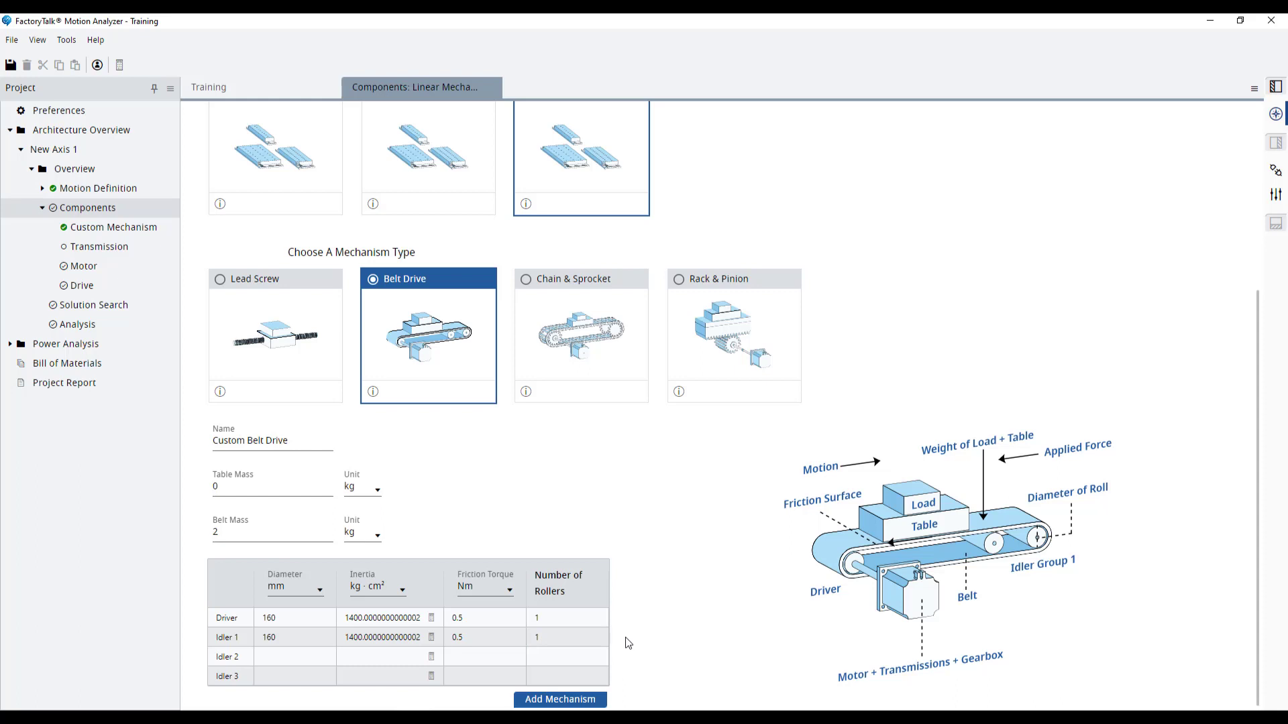
Step: Add the Custom Belt Drive, with its driver and Idler 1 rolls, to New Axis 1's components
click(590, 700)
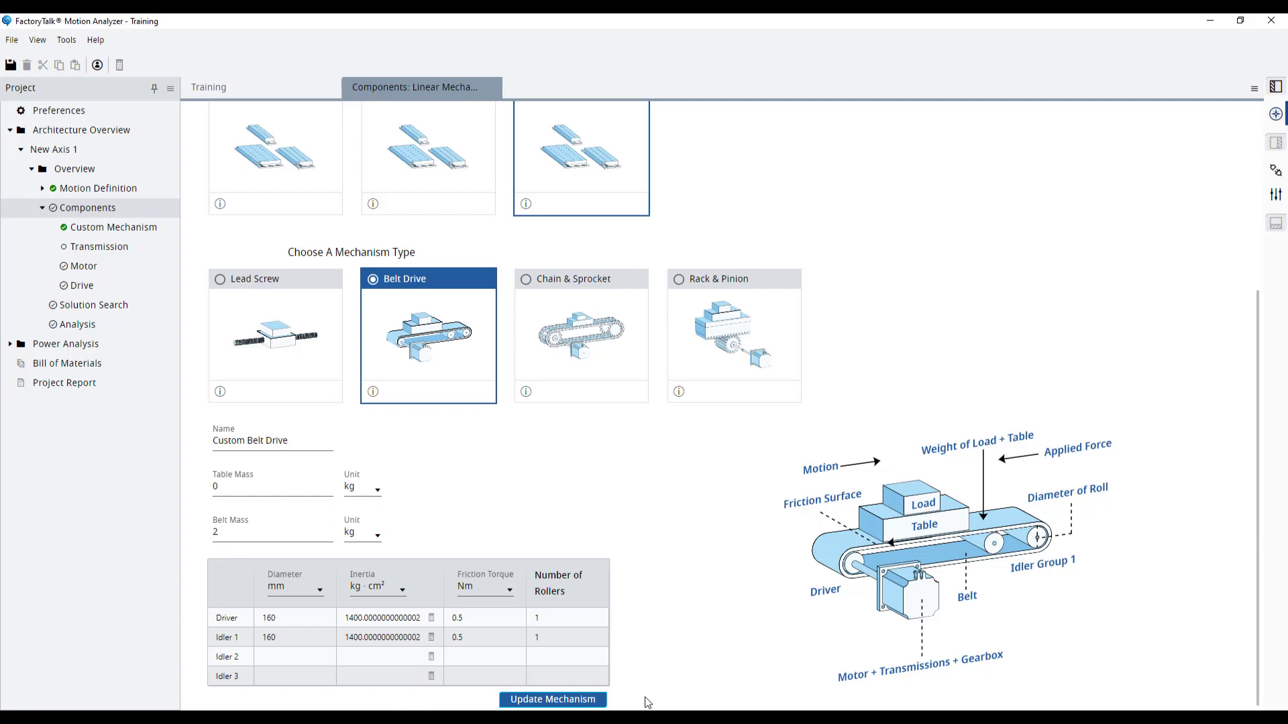